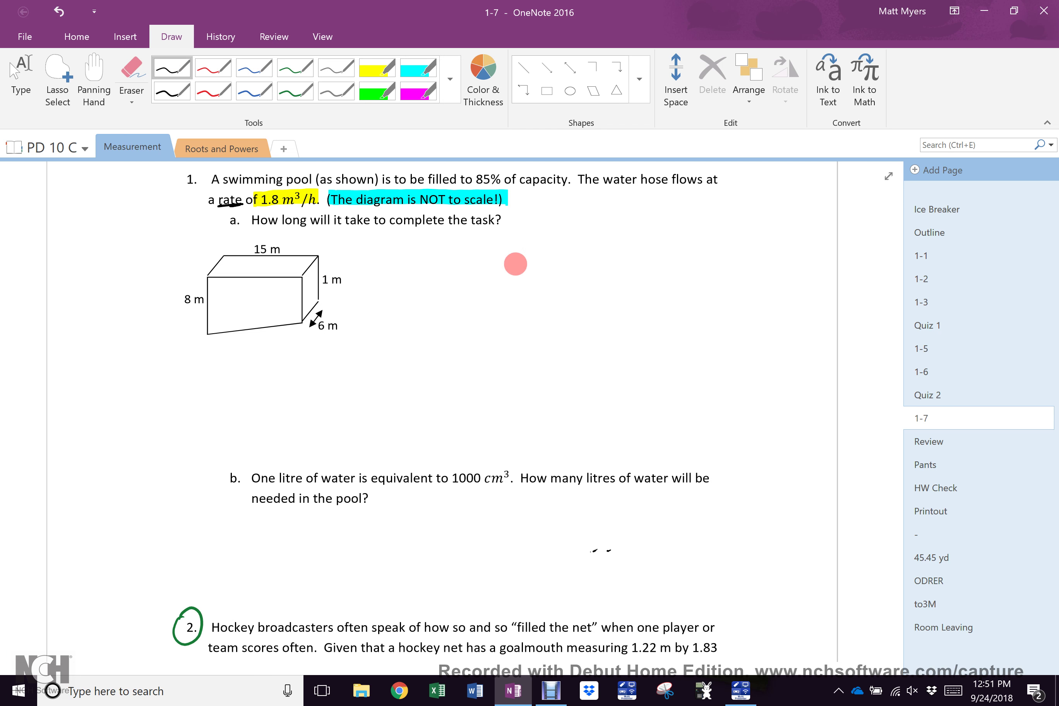
Handwrite the formula 'Prism = (area base)h' in black ink to the right of question 1a.
mouse_move(564, 210)
mouse_down()
mouse_move(563, 229)
mouse_move(585, 212)
mouse_up()
drag(589, 216, 591, 227)
drag(590, 210, 590, 211)
drag(603, 217, 596, 222)
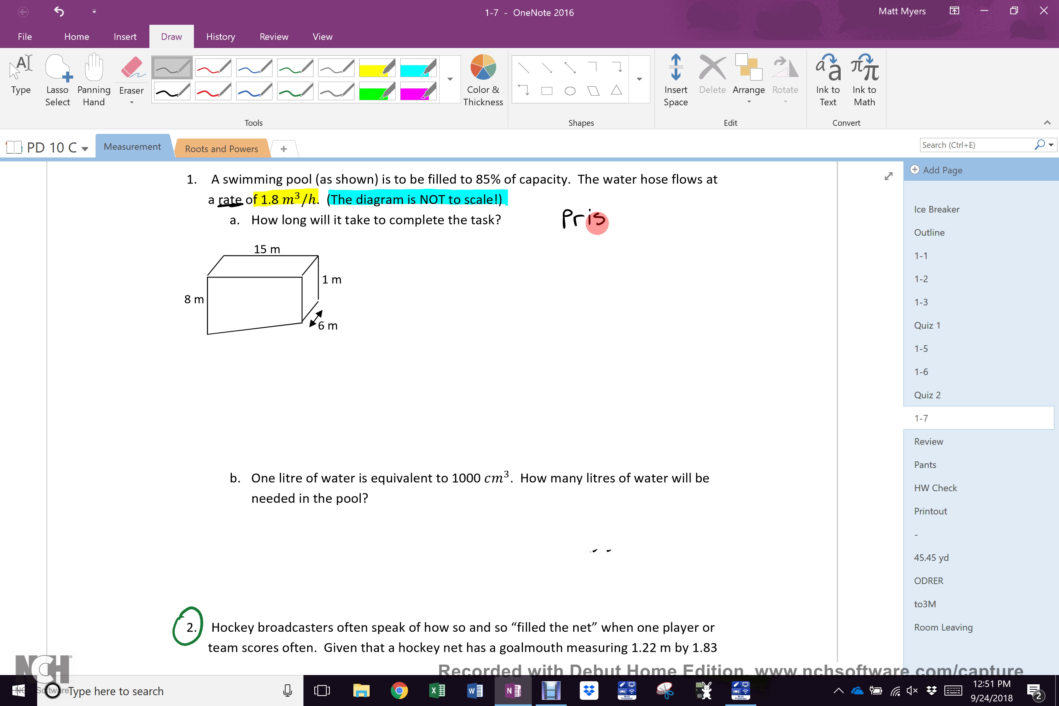
drag(615, 223, 652, 211)
drag(635, 217, 652, 217)
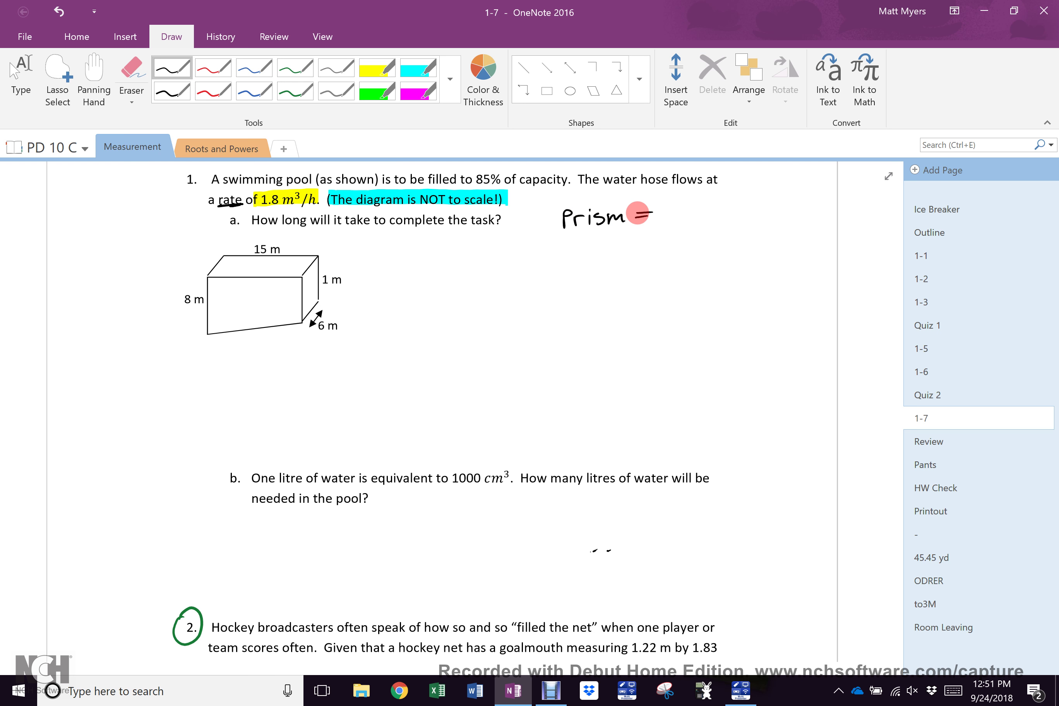
drag(661, 218, 719, 213)
drag(728, 198, 730, 214)
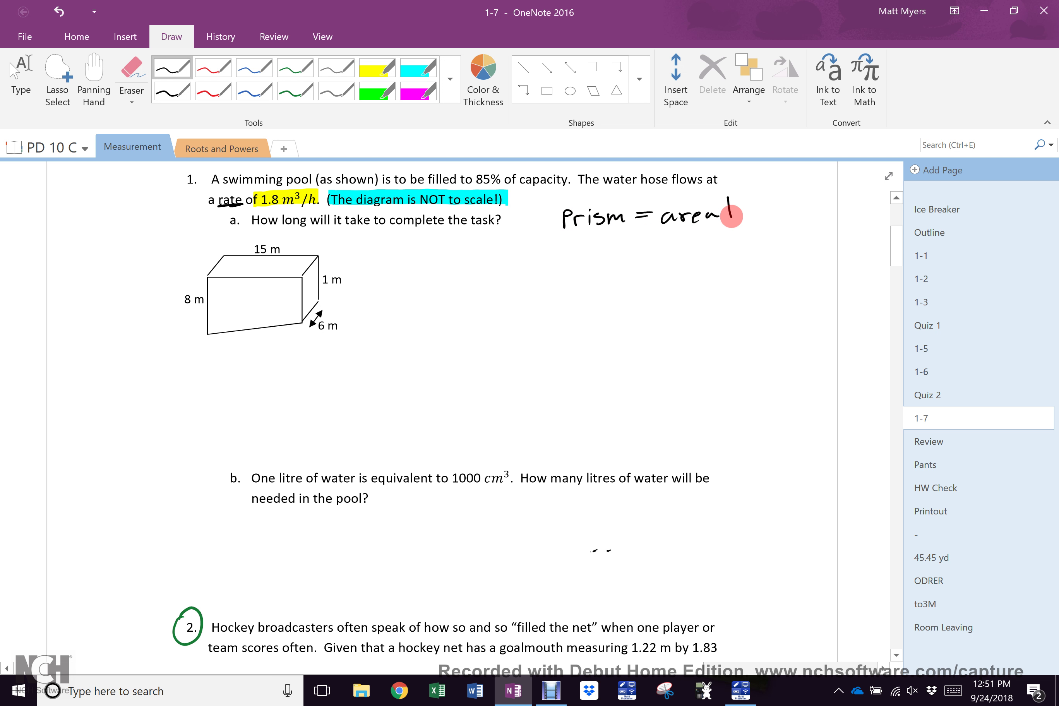
drag(731, 207, 743, 219)
drag(747, 214, 775, 213)
drag(668, 196, 671, 235)
mouse_move(784, 196)
mouse_down()
mouse_move(787, 227)
mouse_move(813, 217)
mouse_up()
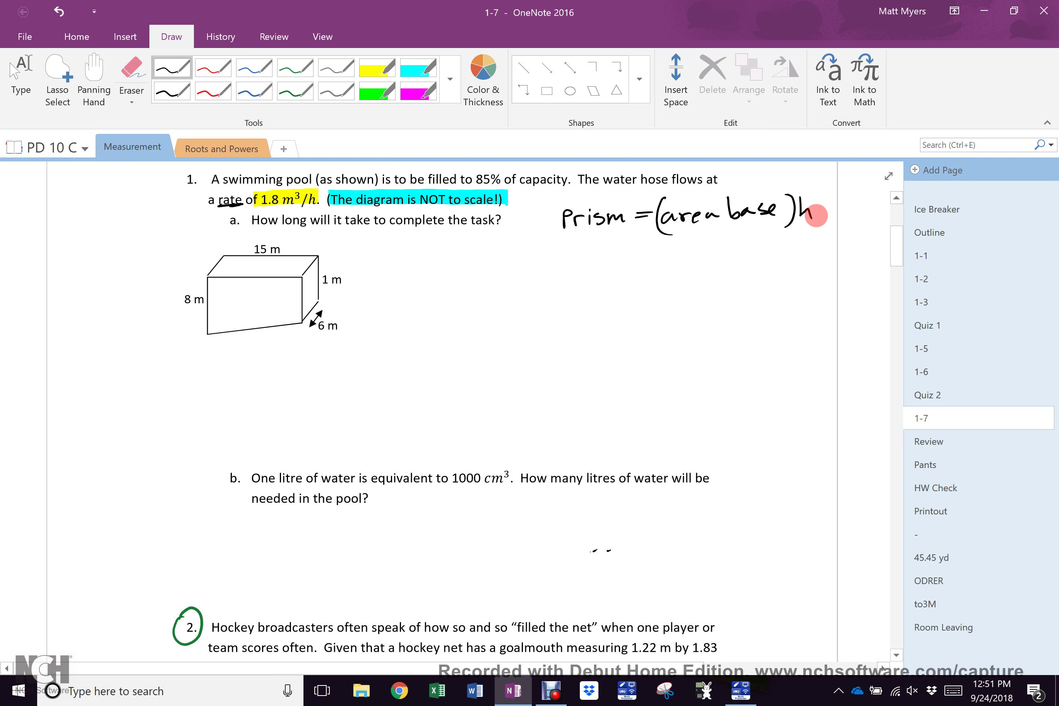
Shade the pool's front face with yellow highlighter, then draw the 85% fill line labelled 7 in black.
click(378, 68)
mouse_move(212, 283)
mouse_down()
mouse_move(260, 281)
mouse_move(244, 295)
mouse_move(274, 300)
mouse_move(278, 317)
mouse_move(299, 308)
mouse_move(217, 302)
mouse_move(213, 324)
mouse_move(295, 312)
mouse_up()
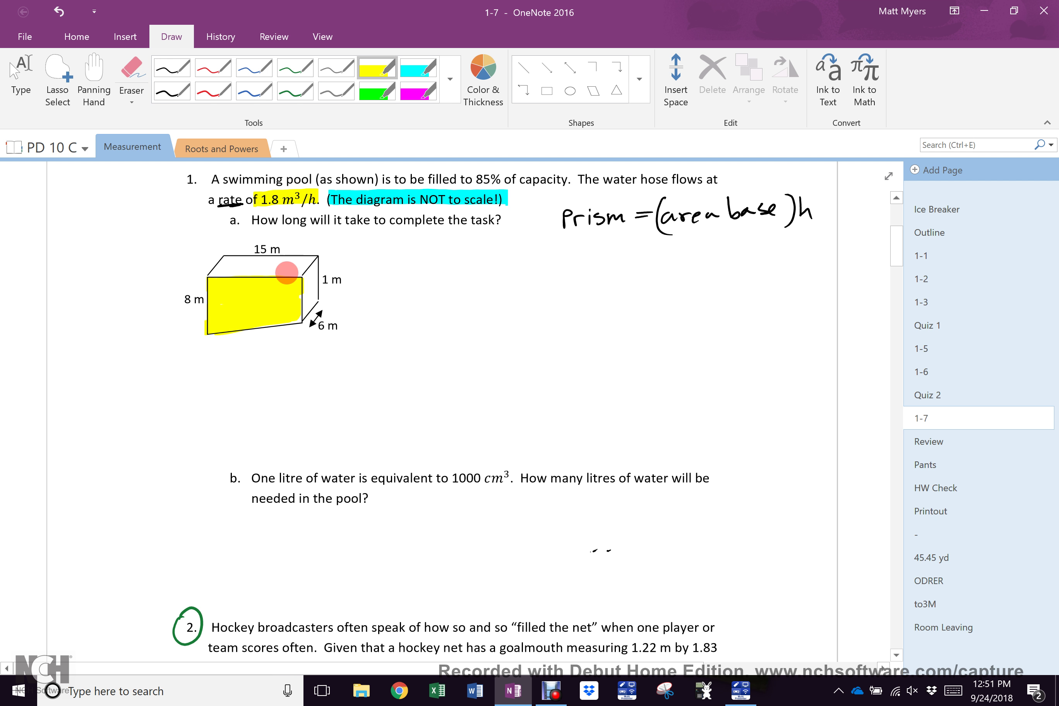
click(172, 69)
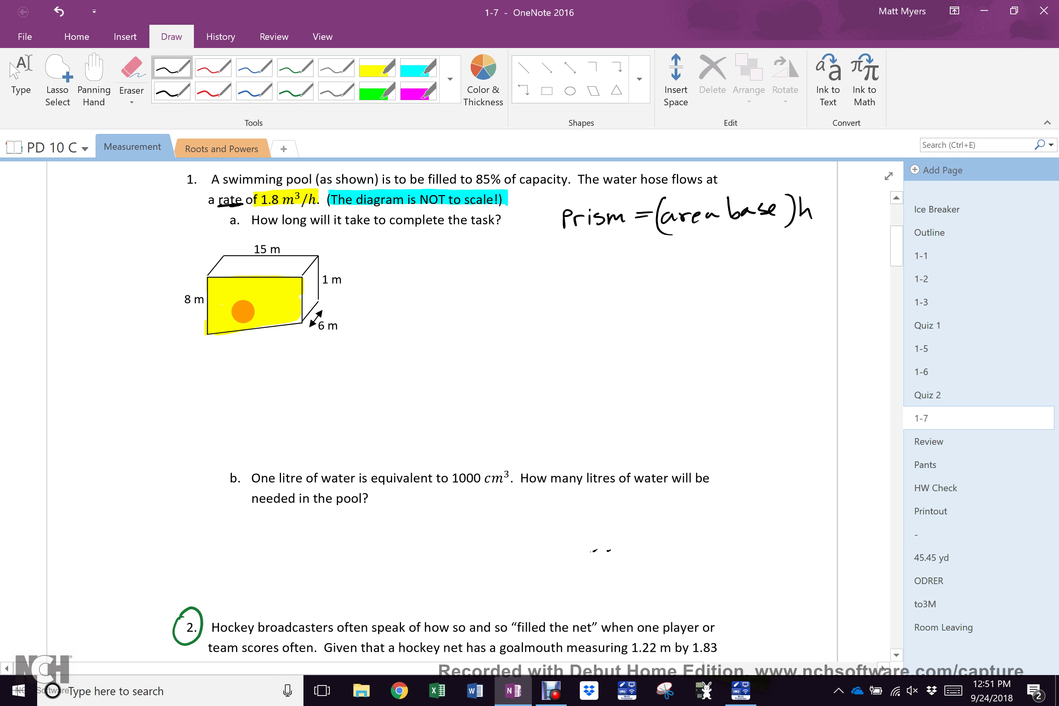
mouse_move(208, 321)
mouse_down()
mouse_move(303, 321)
mouse_move(288, 299)
mouse_move(254, 291)
mouse_up()
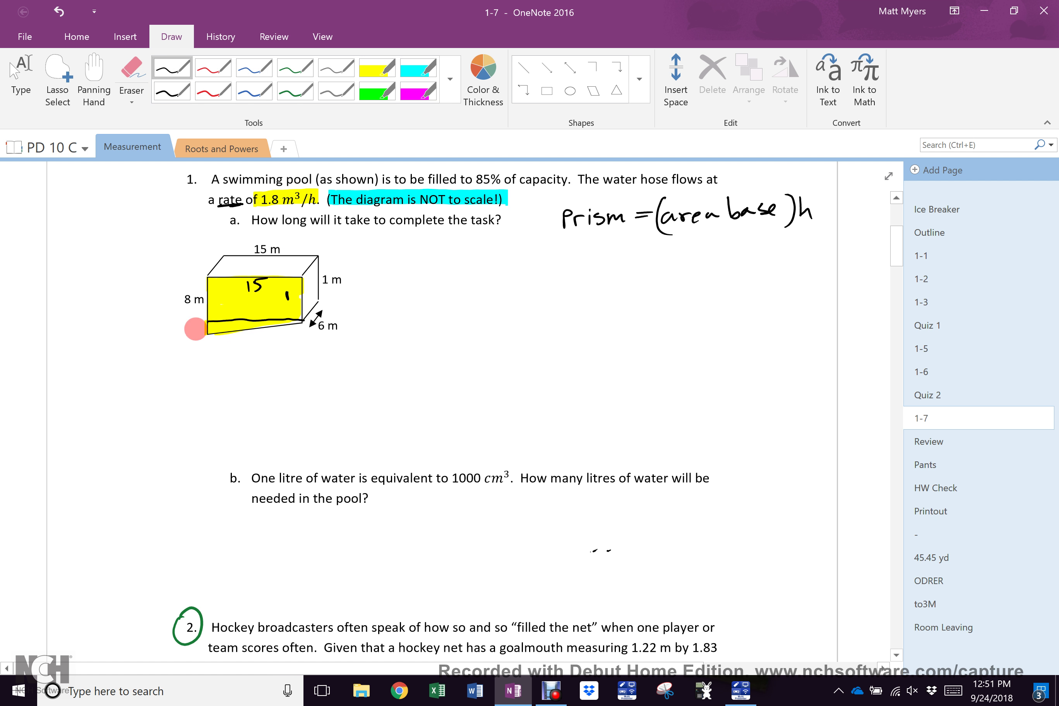
drag(188, 329, 199, 334)
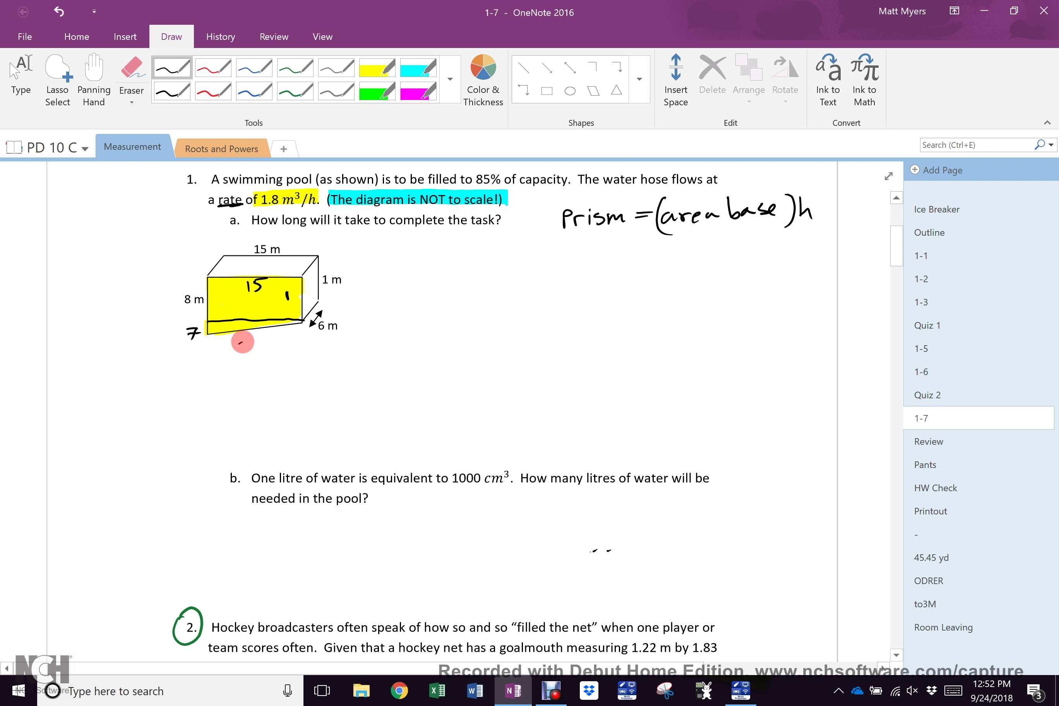
Write the sum 52.5 + 15 below the pool diagram.
mouse_move(245, 341)
mouse_down()
mouse_move(238, 353)
mouse_move(265, 345)
mouse_up()
click(259, 351)
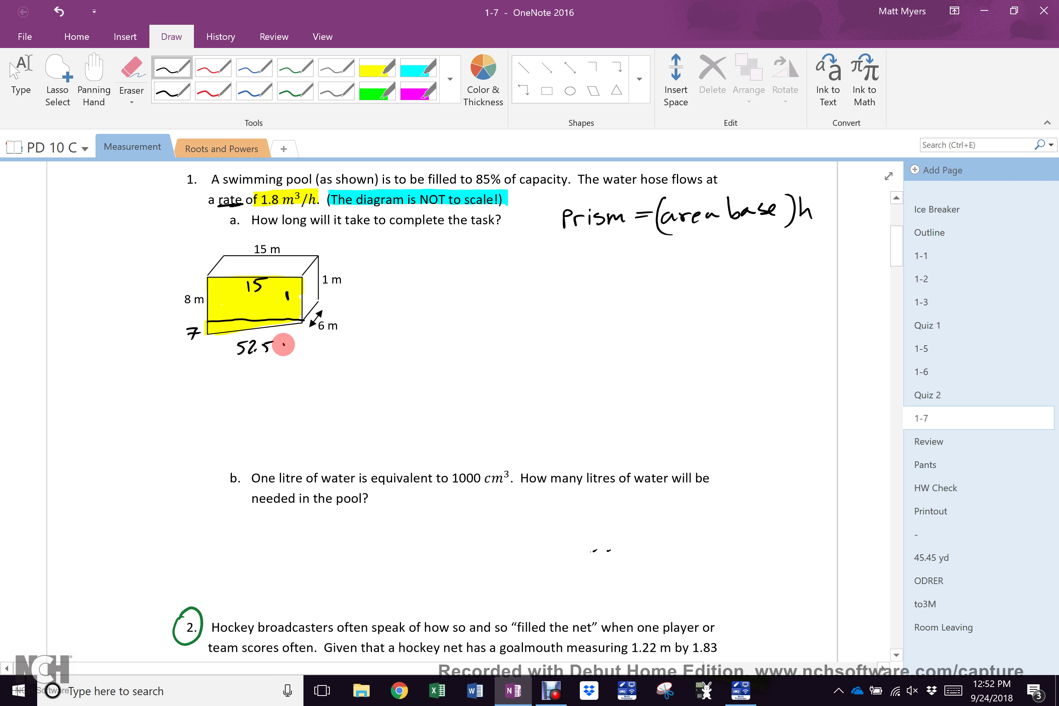
drag(282, 345, 287, 345)
mouse_move(285, 342)
mouse_down()
mouse_move(396, 345)
mouse_move(408, 327)
mouse_up()
Erase the box's shading and labels, write 67.5 x 6 =, and trace the 6 m edge.
click(389, 334)
mouse_move(218, 314)
mouse_down()
mouse_move(257, 290)
mouse_move(303, 286)
mouse_move(210, 305)
mouse_move(193, 333)
mouse_up()
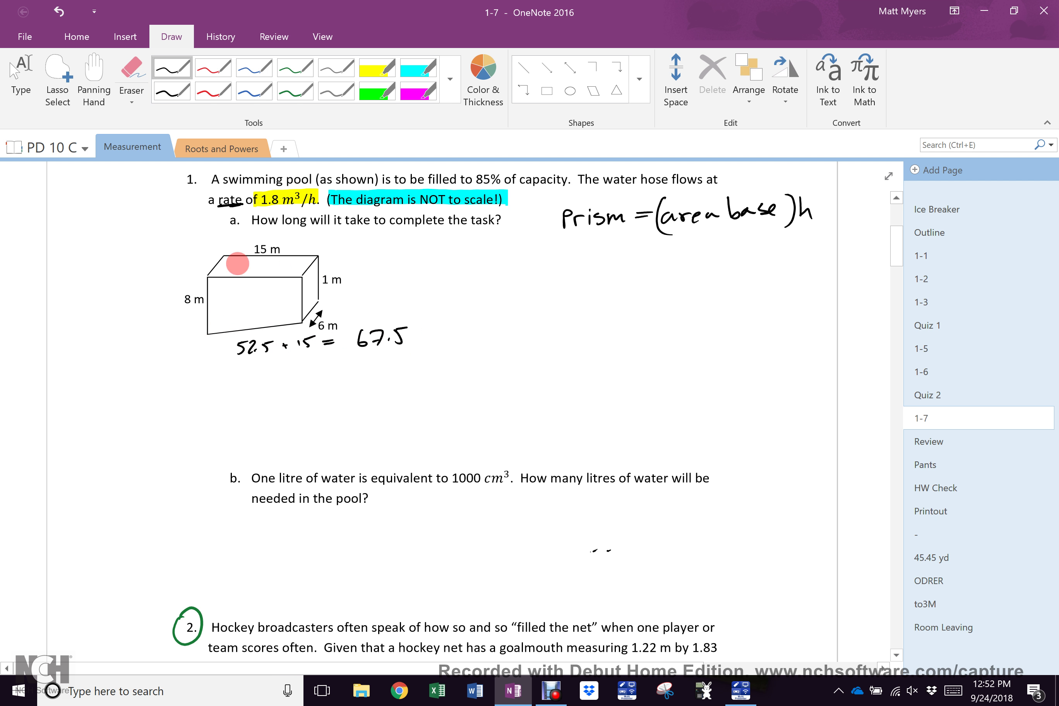
mouse_move(417, 332)
mouse_down()
mouse_move(424, 343)
mouse_move(460, 329)
mouse_up()
drag(453, 335, 460, 334)
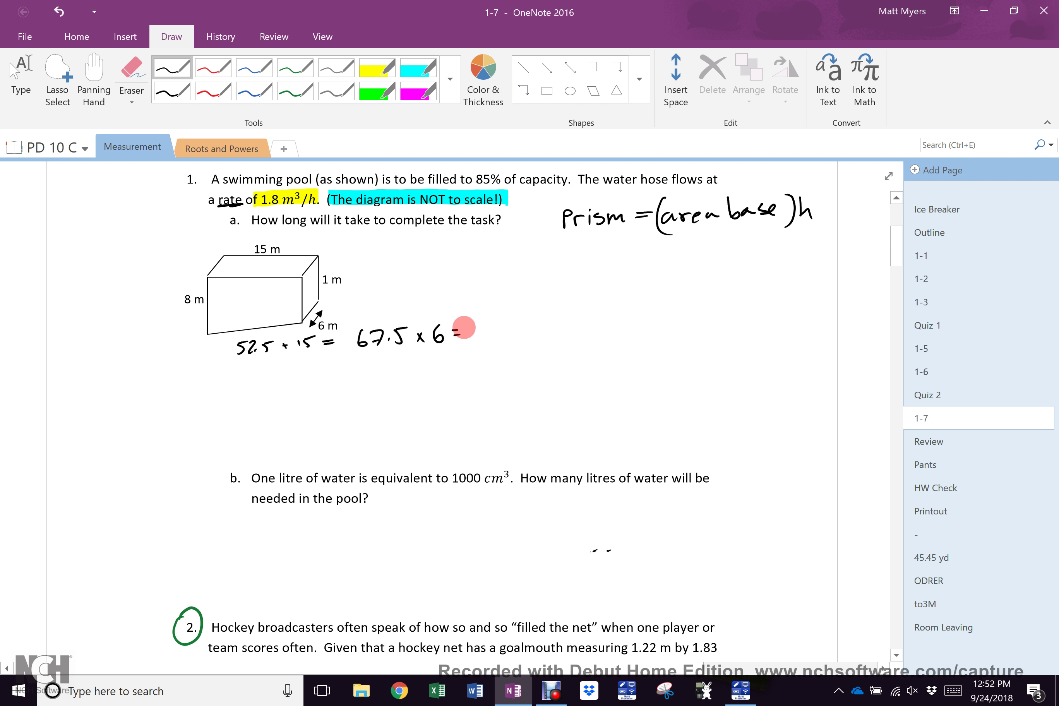
drag(304, 320, 323, 287)
Extend the working with 405 x .85 to apply the 85% fill.
drag(483, 326, 525, 319)
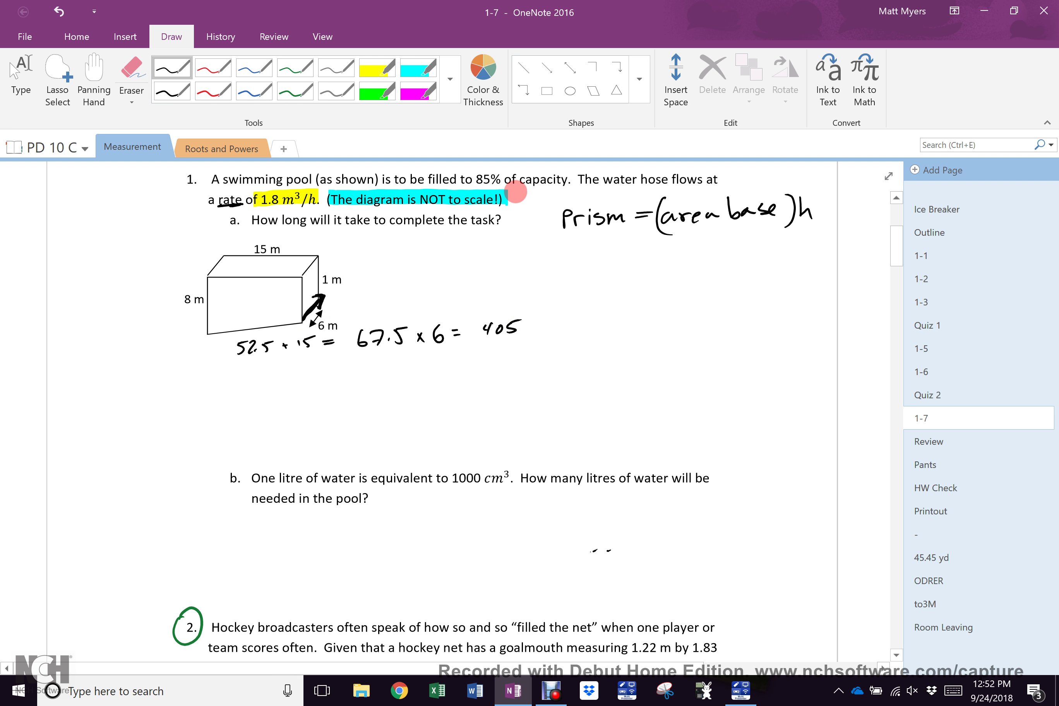
drag(532, 324, 541, 330)
mouse_move(541, 322)
mouse_down()
mouse_move(532, 331)
mouse_move(577, 321)
mouse_move(575, 330)
mouse_up()
drag(577, 319, 590, 314)
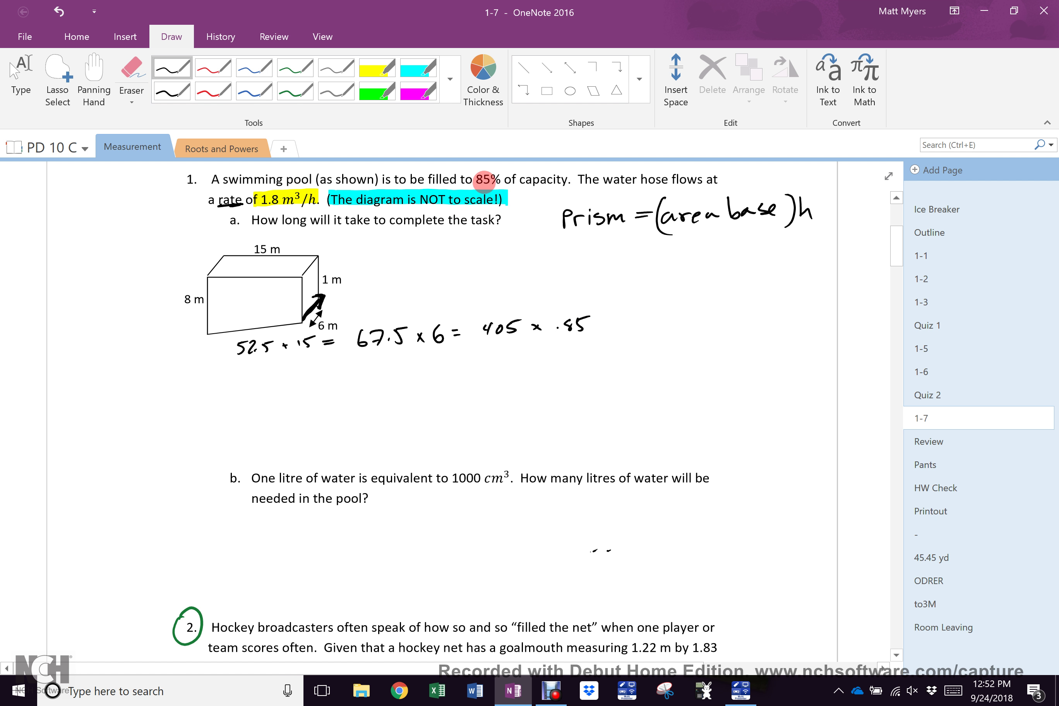
Write = 344.25 m³ after .85 as the filled volume.
drag(606, 322, 707, 324)
click(684, 320)
mouse_move(709, 312)
mouse_down()
mouse_move(754, 319)
mouse_move(762, 302)
mouse_up()
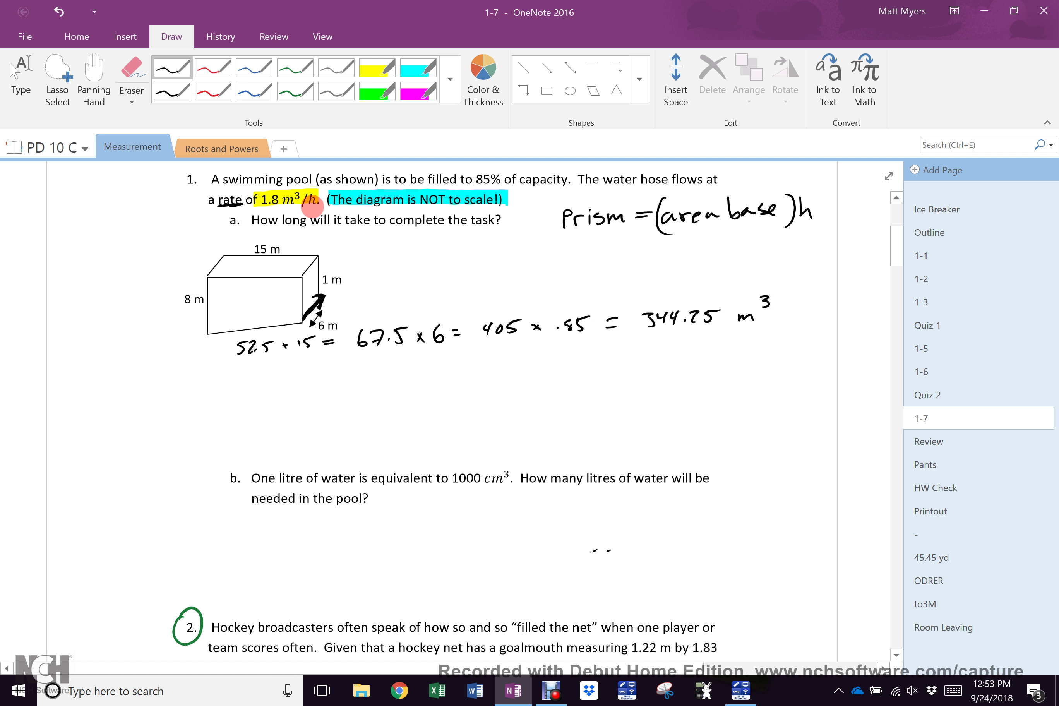
Divide 344.25 m³ by 1.8 under a fraction bar and write = 191.25 below.
drag(642, 335, 752, 330)
mouse_move(675, 346)
mouse_down()
mouse_move(676, 363)
mouse_move(700, 360)
mouse_up()
click(688, 358)
drag(613, 411, 632, 407)
drag(613, 415, 631, 411)
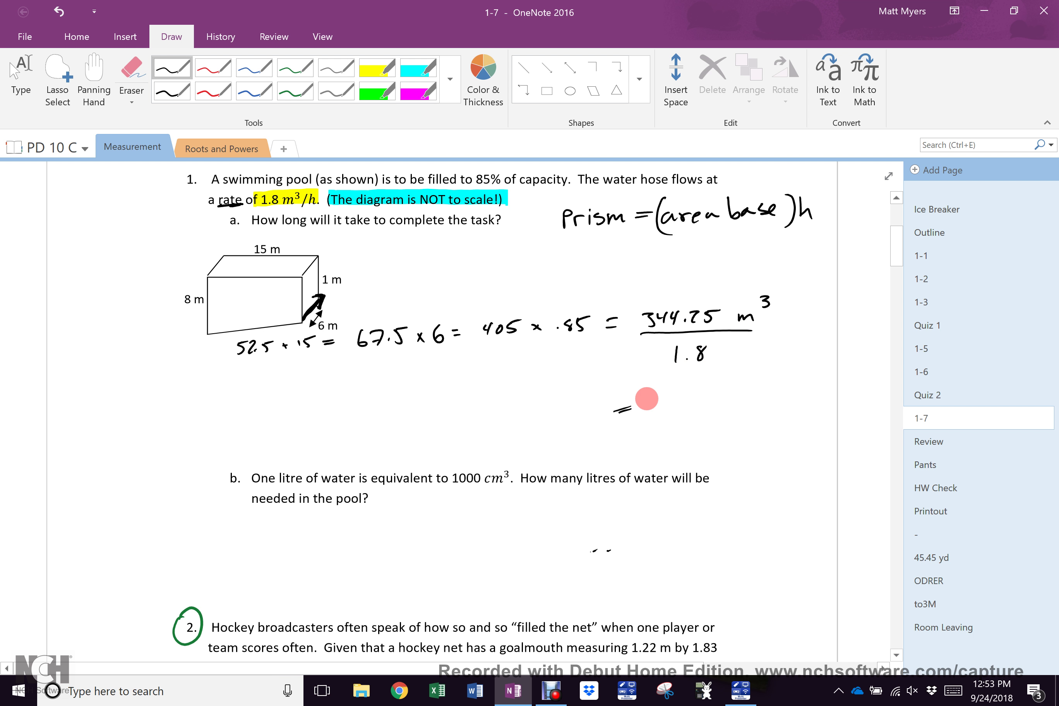
mouse_move(651, 408)
mouse_down()
mouse_move(648, 424)
mouse_move(670, 424)
mouse_up()
click(677, 422)
drag(686, 408, 694, 423)
drag(699, 410, 718, 407)
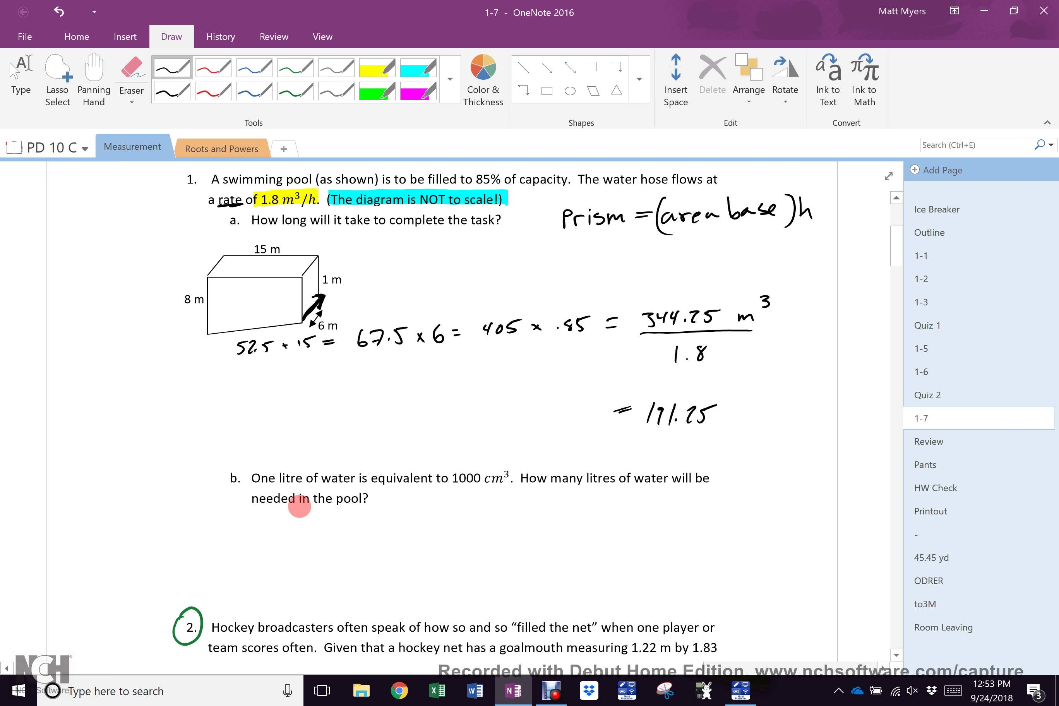
In red ink, write the attempts 34 L, 344.25 L and 72 L under question 1b.
click(208, 68)
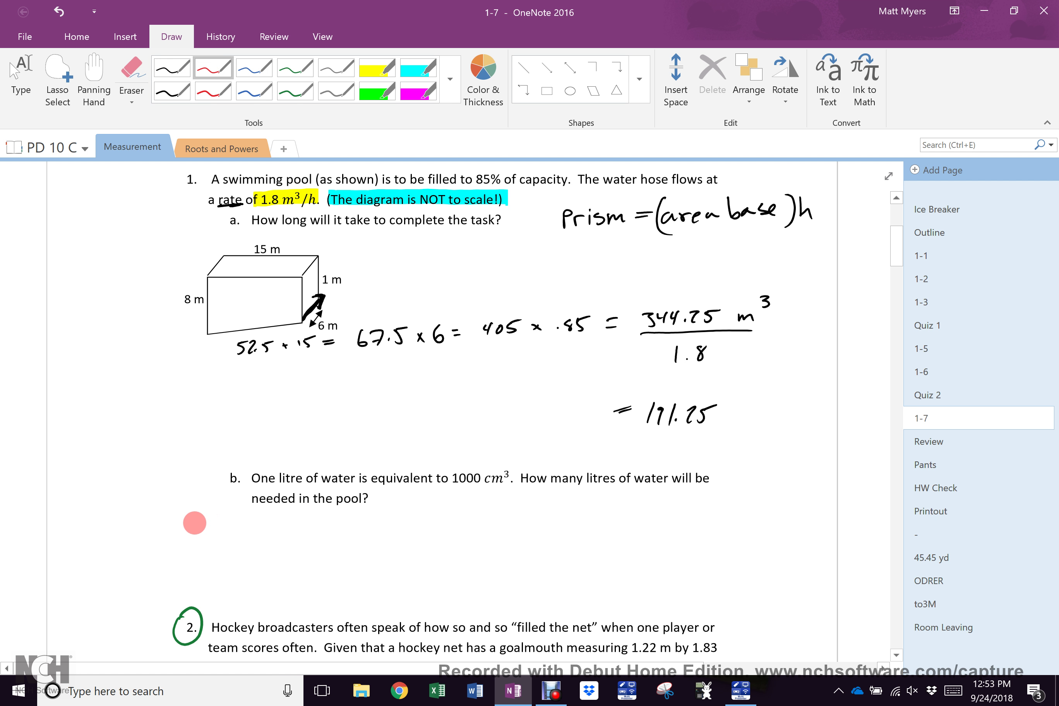
mouse_move(175, 522)
mouse_down()
mouse_move(176, 541)
mouse_move(201, 533)
mouse_up()
mouse_move(199, 521)
mouse_down()
mouse_move(200, 541)
mouse_move(237, 536)
mouse_up()
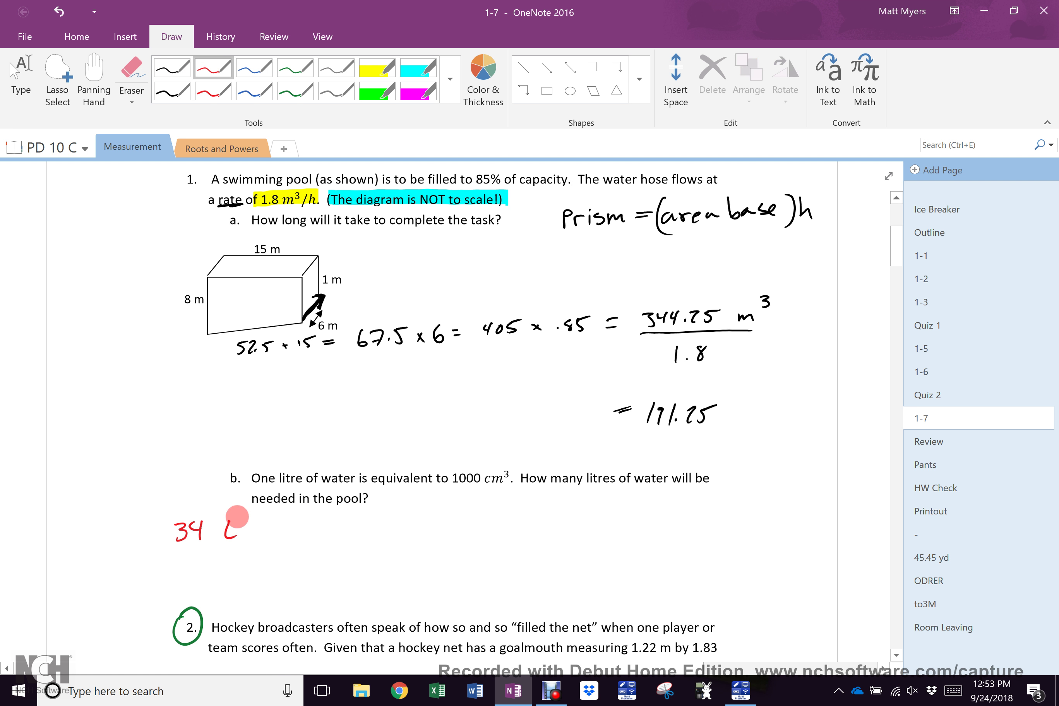
mouse_move(175, 553)
mouse_down()
mouse_move(176, 570)
mouse_move(252, 558)
mouse_move(263, 566)
mouse_up()
mouse_move(321, 521)
mouse_down()
mouse_move(324, 538)
mouse_move(380, 534)
mouse_up()
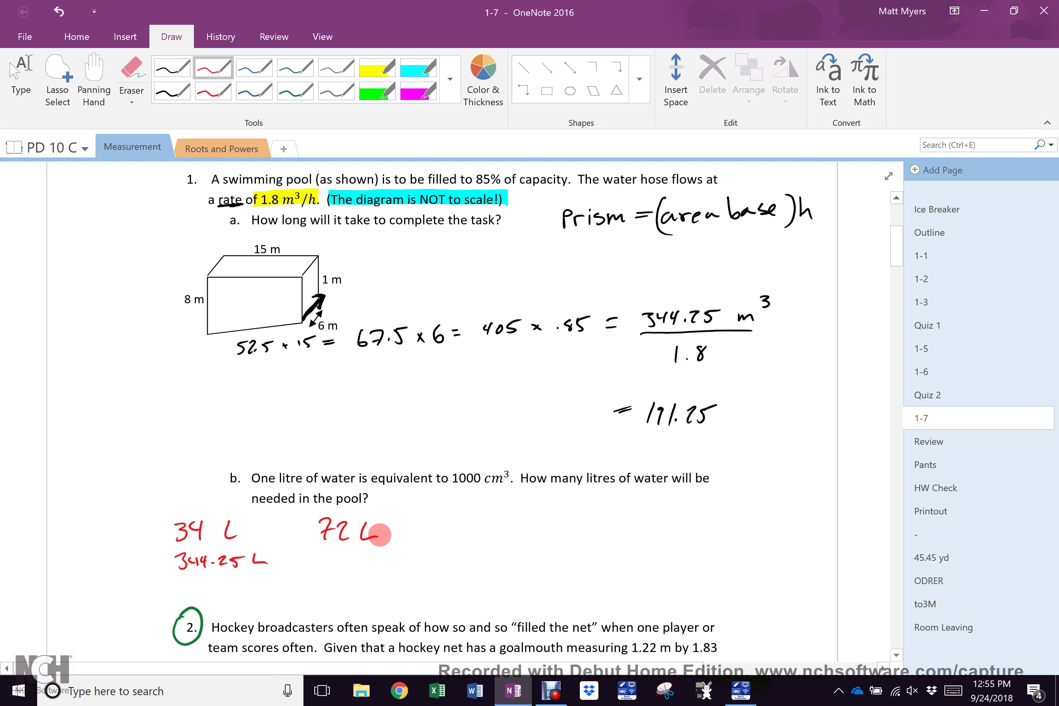
Erase the red answers under question 1b and write 344.25 in red below the equation.
click(337, 529)
mouse_move(192, 531)
mouse_down()
mouse_move(230, 530)
mouse_move(264, 560)
mouse_up()
click(367, 533)
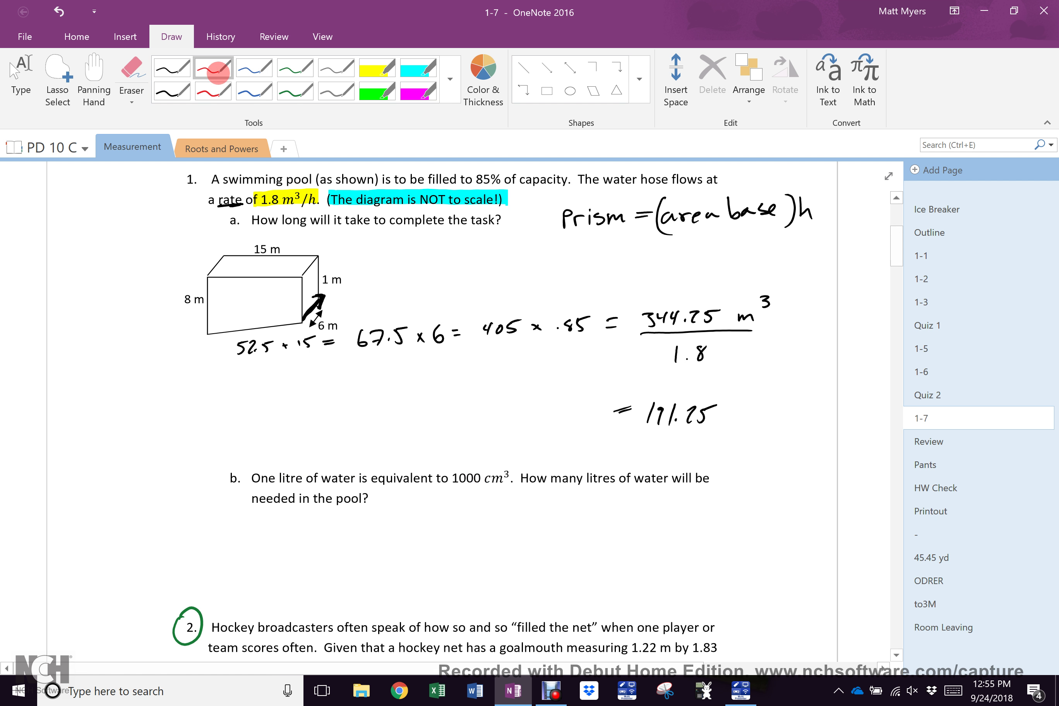
mouse_move(202, 395)
mouse_down()
mouse_move(206, 417)
mouse_move(292, 408)
mouse_move(296, 397)
mouse_move(351, 405)
mouse_move(357, 388)
mouse_up()
click(270, 404)
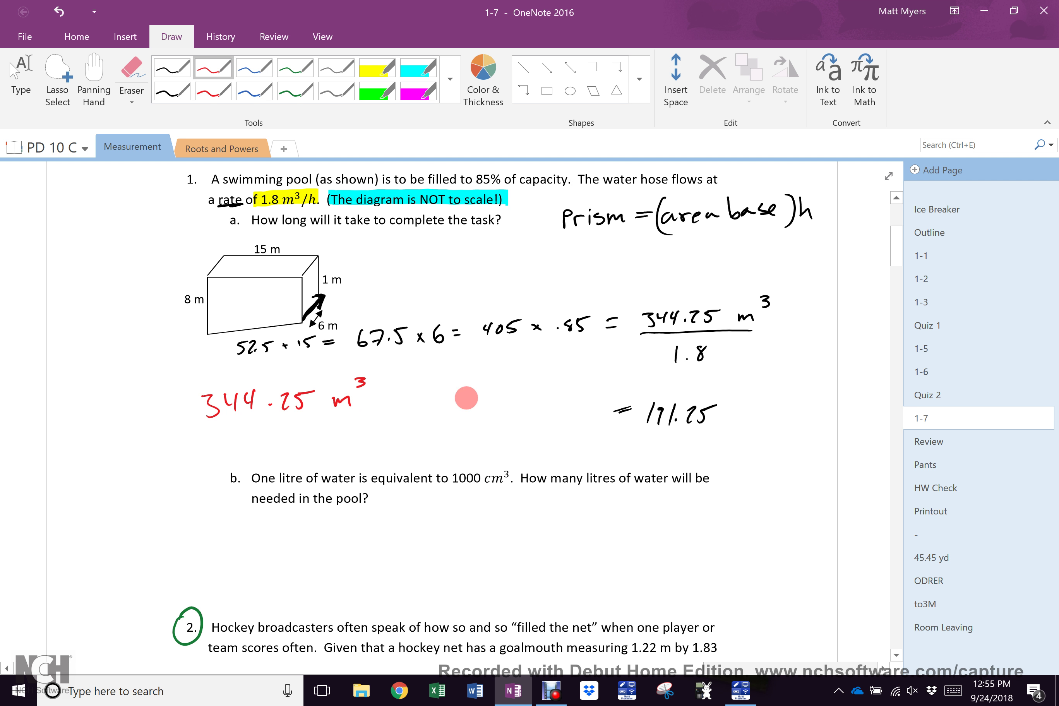
Write red cm³ over a fraction bar with m³ beneath, next to 344.25 m³.
mouse_move(478, 393)
mouse_down()
mouse_move(476, 401)
mouse_move(511, 385)
mouse_up()
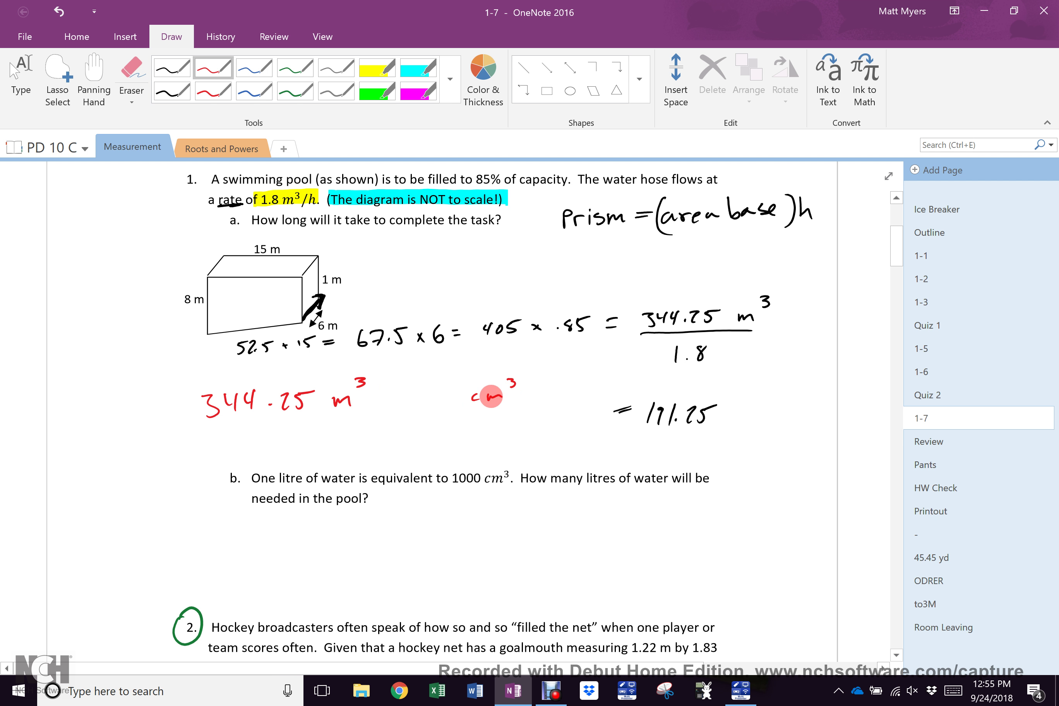
mouse_move(424, 414)
mouse_down()
mouse_move(516, 413)
mouse_move(485, 441)
mouse_move(496, 431)
mouse_up()
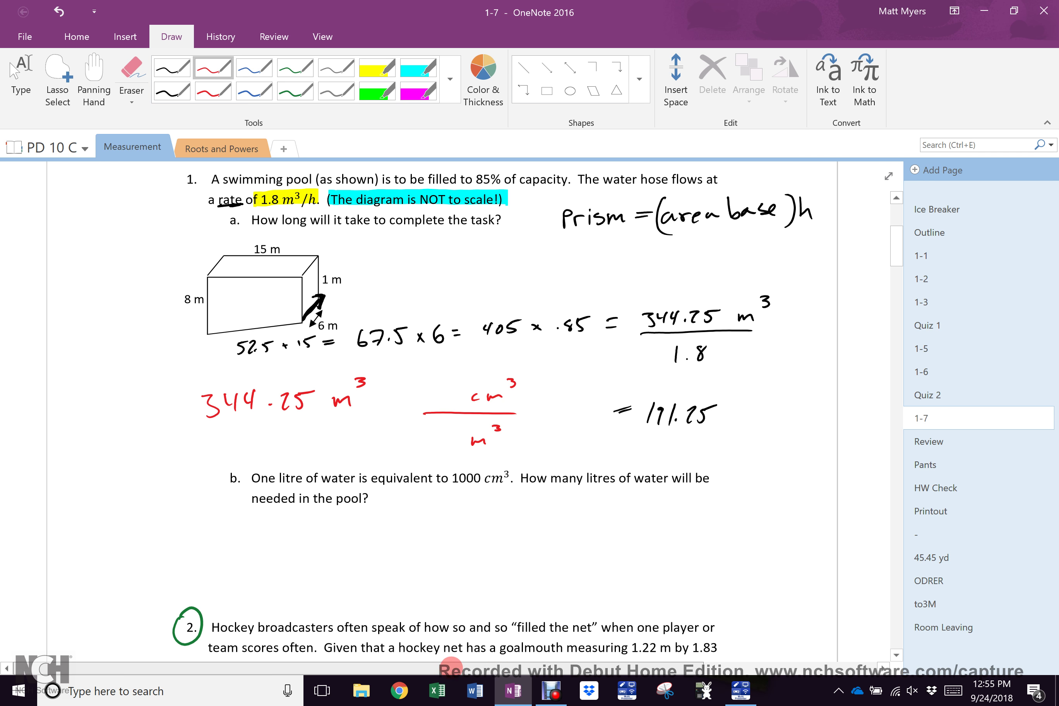
Sketch a red cube in blank space to the right and label each edge 1 m.
scroll(490, 385, right, 5)
scroll(886, 656, right, 10)
mouse_move(311, 277)
mouse_down()
mouse_move(322, 484)
mouse_move(494, 257)
mouse_move(310, 277)
mouse_move(476, 184)
mouse_up()
drag(487, 269, 631, 185)
mouse_move(454, 196)
mouse_down()
mouse_move(559, 182)
mouse_move(632, 386)
mouse_up()
drag(503, 479, 660, 380)
drag(391, 513, 390, 545)
drag(409, 528, 425, 541)
mouse_move(561, 462)
mouse_down()
mouse_move(556, 490)
mouse_move(590, 484)
mouse_up()
drag(660, 244, 660, 272)
drag(677, 273, 694, 268)
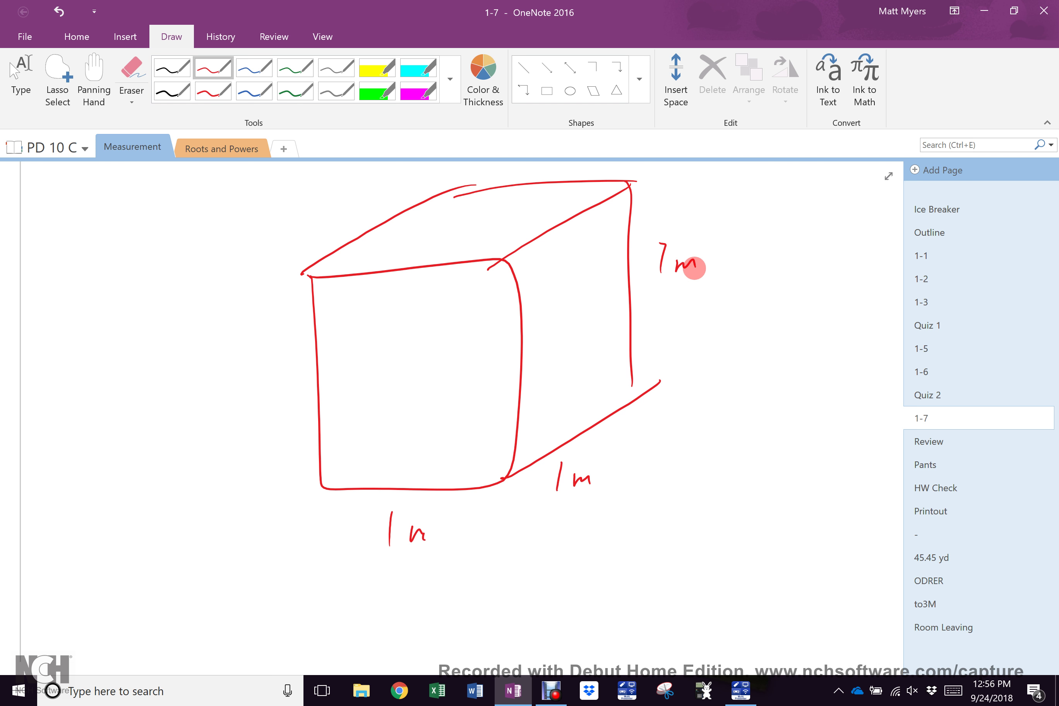
In black ink, mark each cube edge 100 with × signs between them.
click(172, 91)
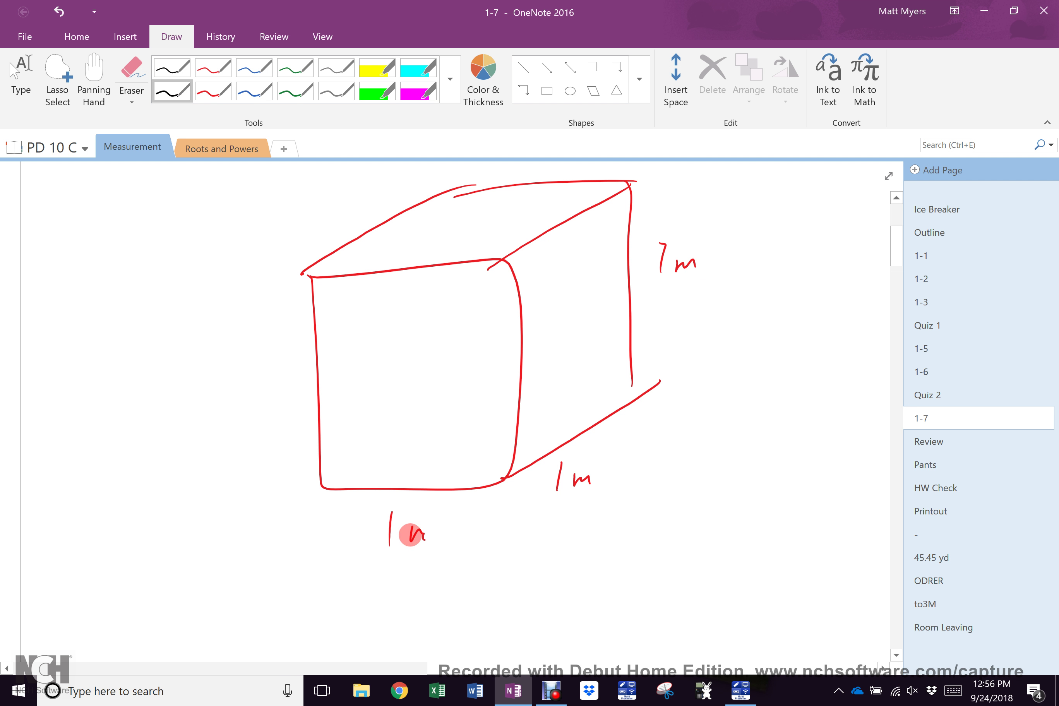
mouse_move(386, 565)
mouse_down()
mouse_move(380, 592)
mouse_move(395, 571)
mouse_up()
drag(409, 568, 407, 570)
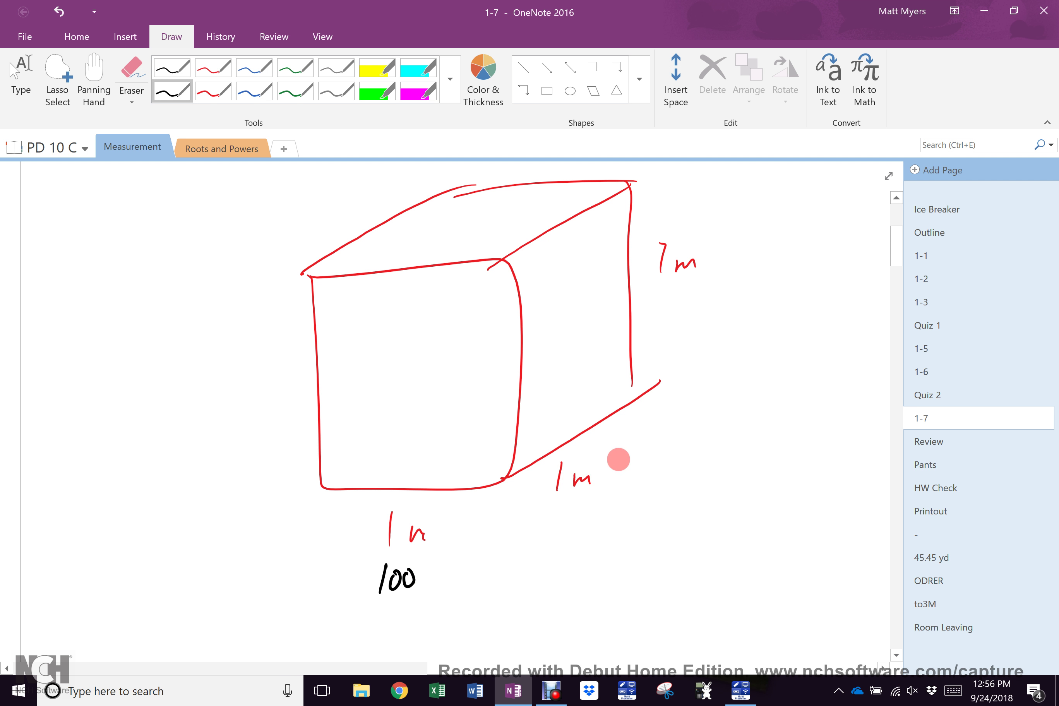
drag(625, 448, 620, 471)
drag(638, 454, 651, 453)
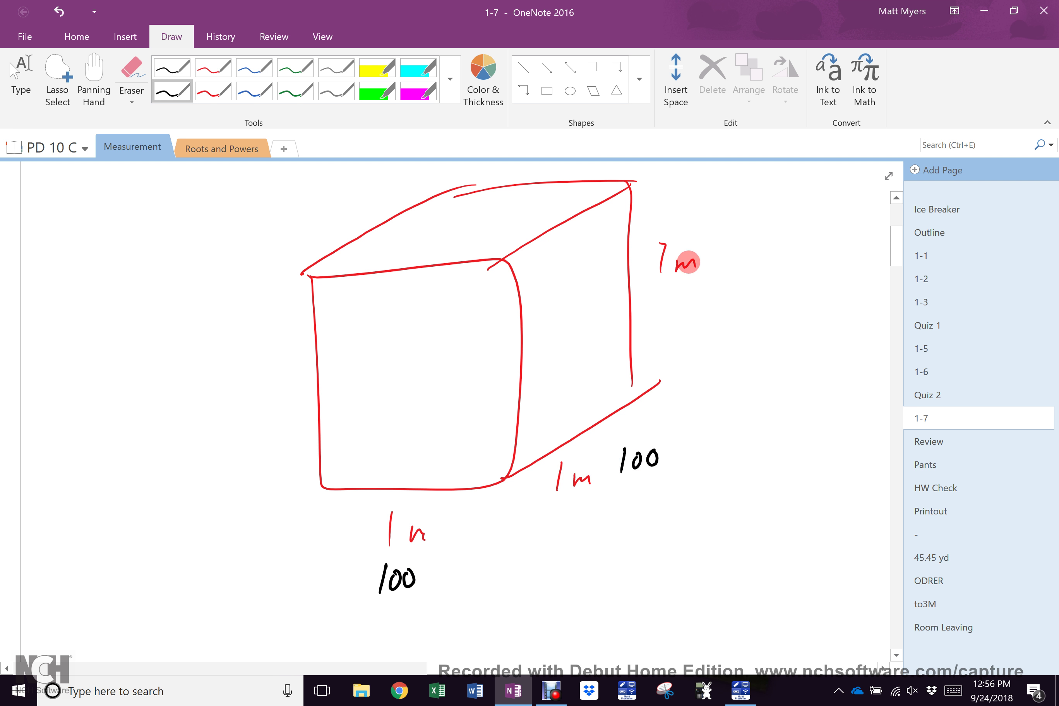
mouse_move(737, 242)
mouse_down()
mouse_move(735, 264)
mouse_move(753, 248)
mouse_move(772, 250)
mouse_up()
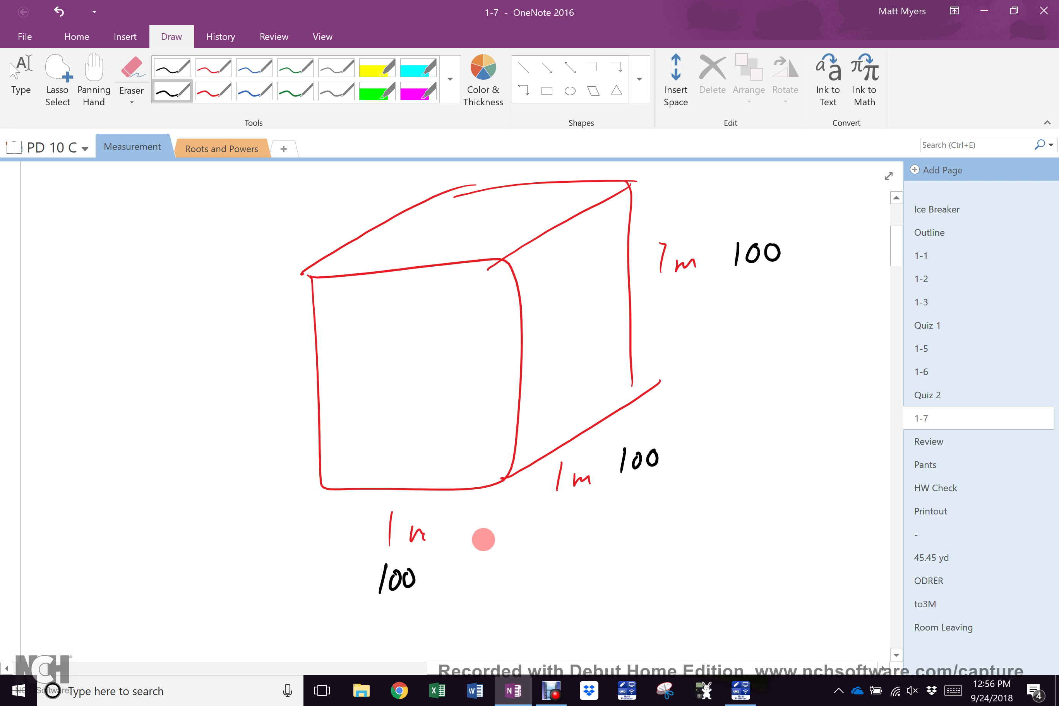
drag(486, 535, 507, 545)
drag(502, 533, 489, 547)
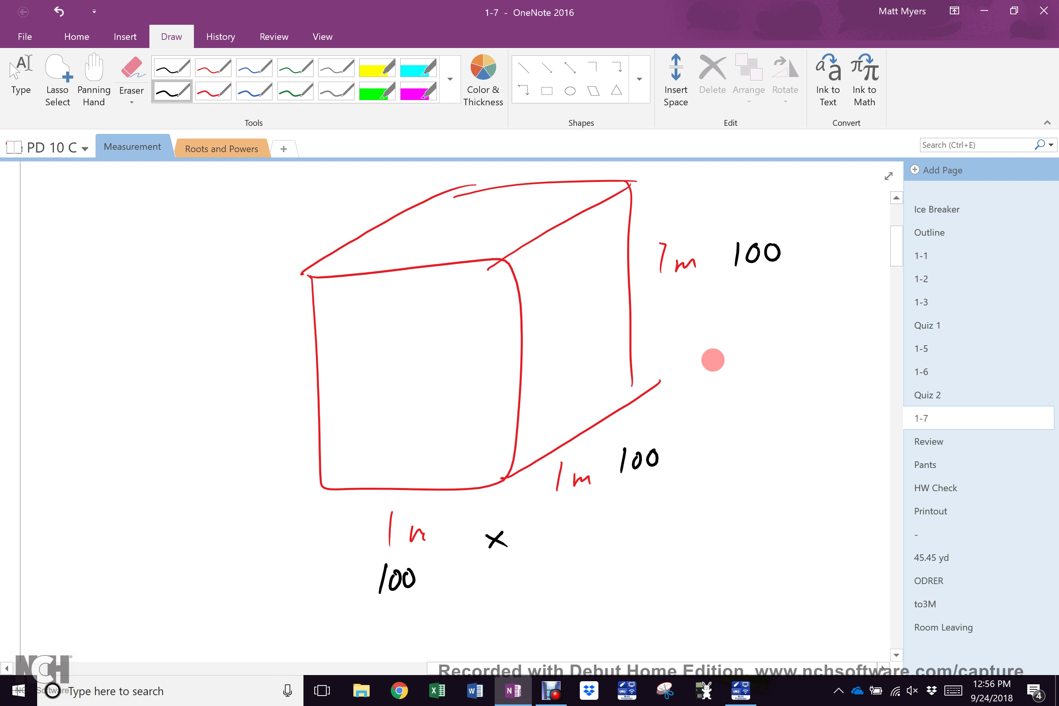
drag(719, 345, 727, 355)
drag(727, 344, 719, 356)
Complete the fraction as 1000000 cm³ over 1 m³ and write 344 250000 under question 1b.
drag(555, 668, 69, 665)
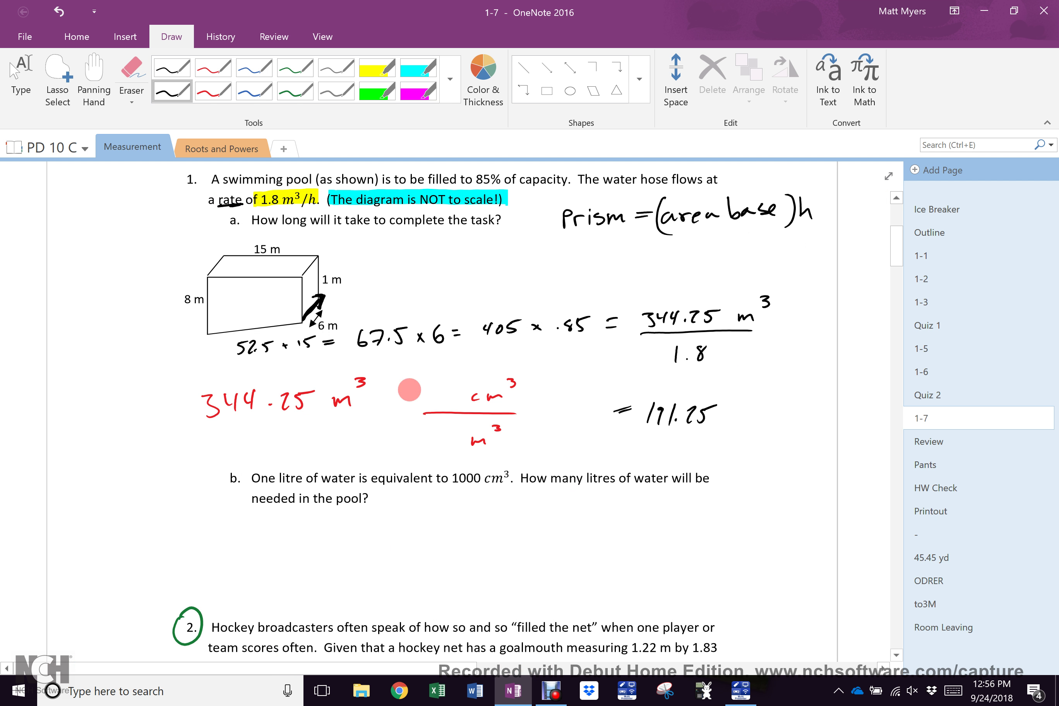
mouse_move(405, 381)
mouse_down()
mouse_move(404, 399)
mouse_move(413, 384)
mouse_move(460, 379)
mouse_up()
drag(442, 429, 442, 441)
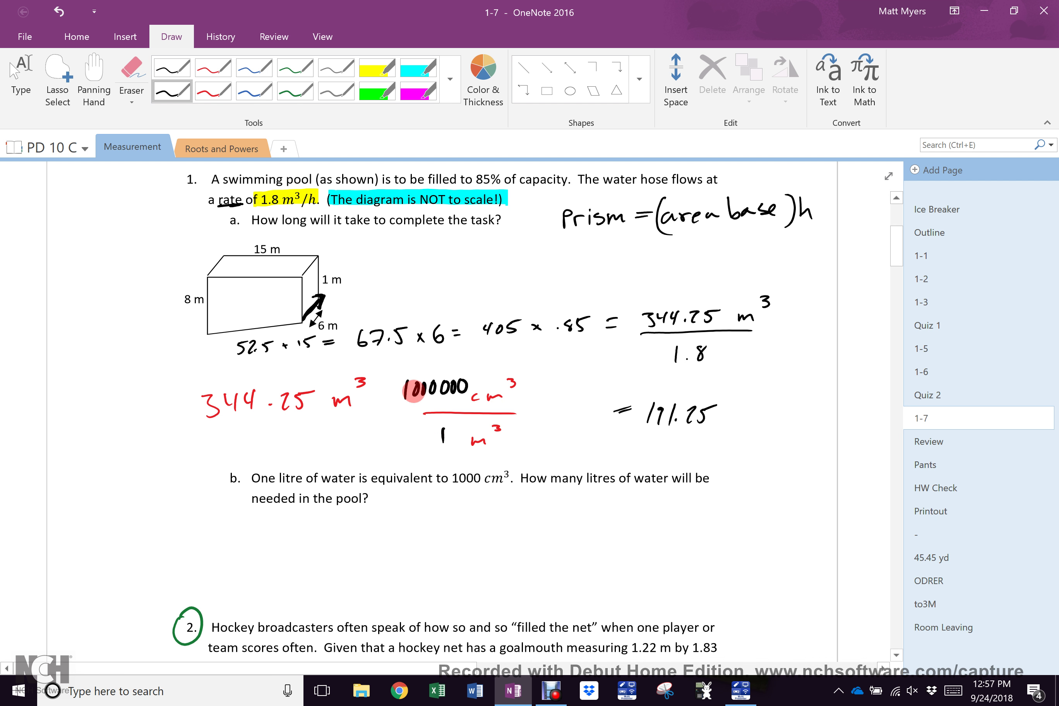
mouse_move(241, 525)
mouse_down()
mouse_move(250, 536)
mouse_move(288, 528)
mouse_move(287, 539)
mouse_move(340, 524)
mouse_up()
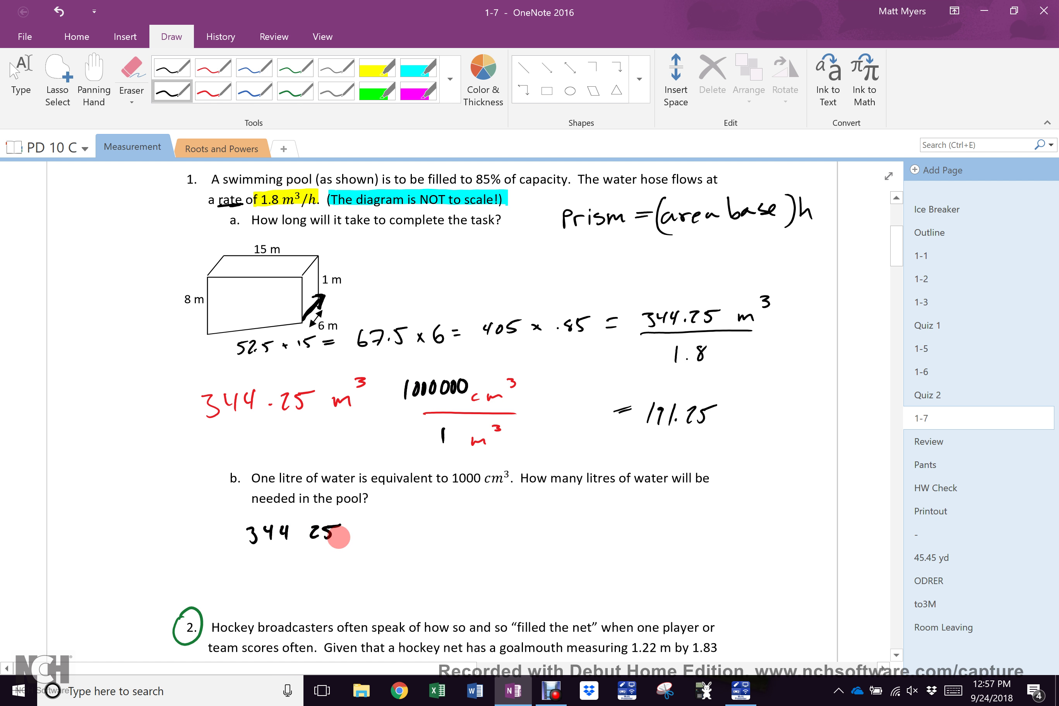
mouse_move(353, 541)
mouse_down()
mouse_move(354, 527)
mouse_move(403, 524)
mouse_up()
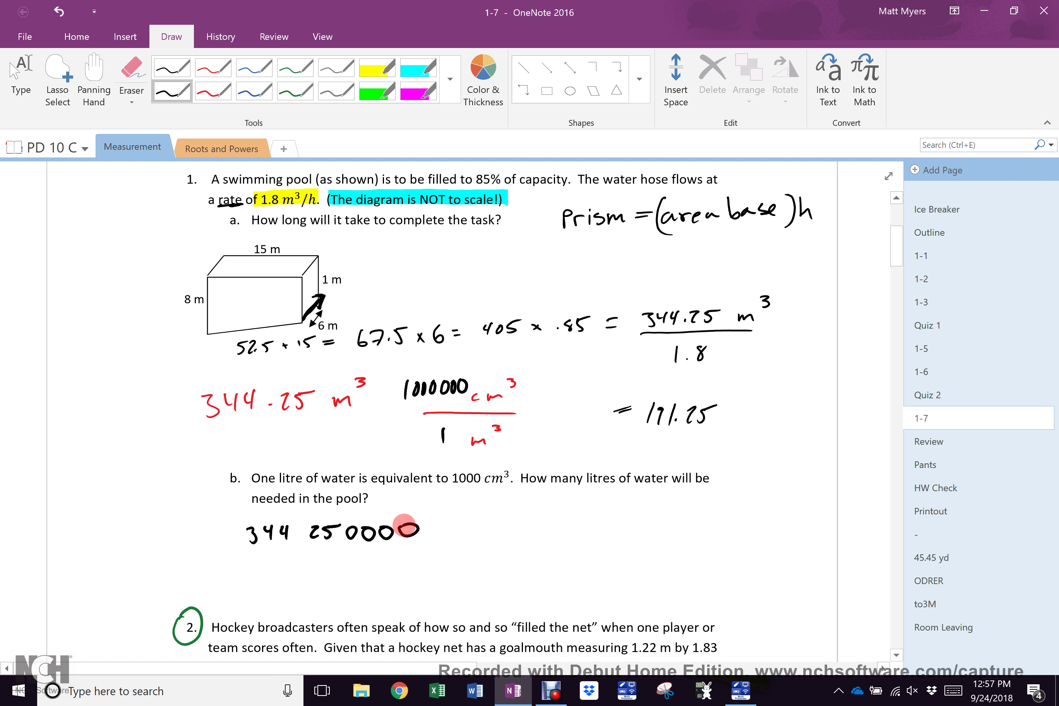
Label the volume cm³ and multiply it by 1 L over 1000 cm³ in red.
mouse_move(450, 529)
mouse_down()
mouse_move(444, 537)
mouse_move(476, 521)
mouse_up()
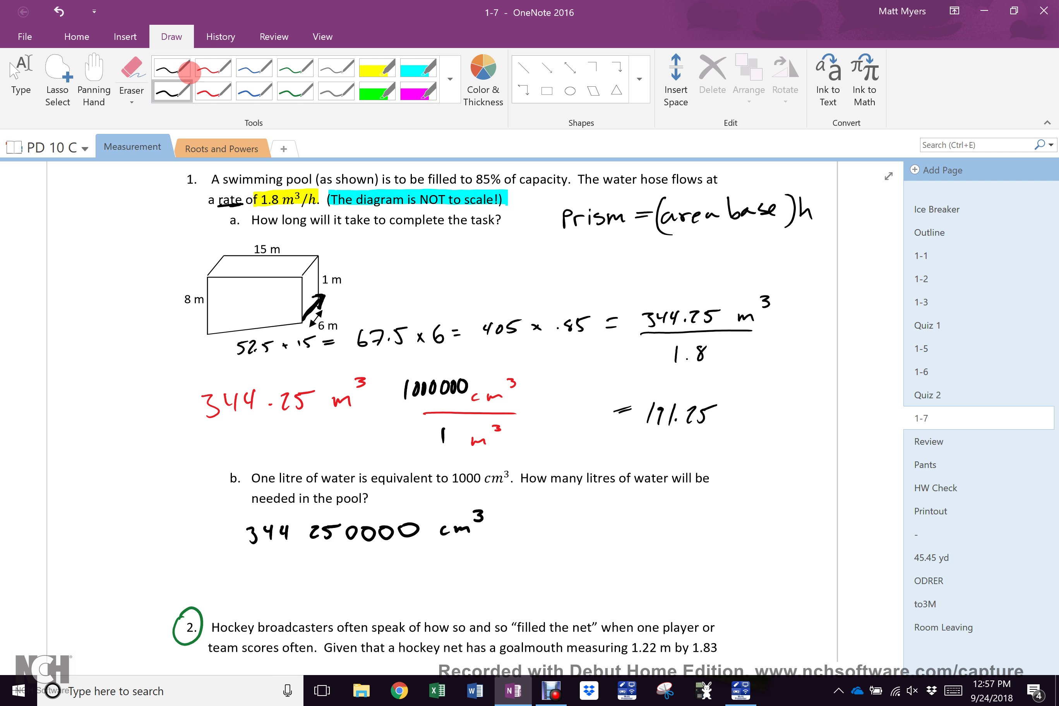
click(213, 68)
drag(502, 530, 511, 542)
mouse_move(570, 510)
mouse_down()
mouse_move(612, 531)
mouse_move(567, 565)
mouse_move(598, 554)
mouse_up()
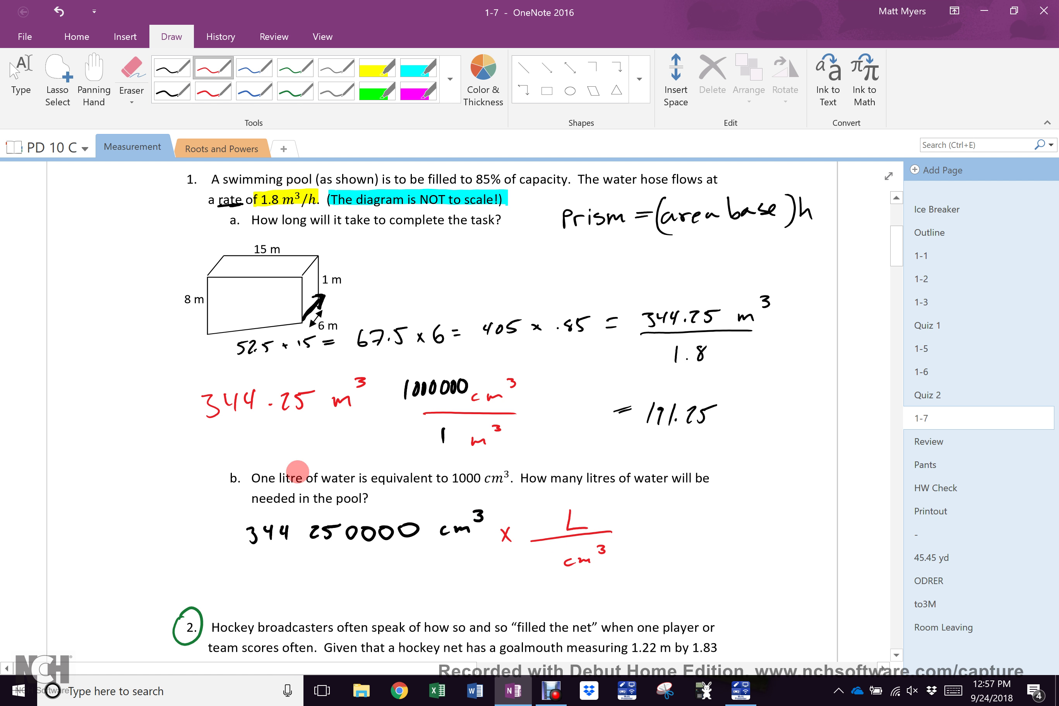
mouse_move(548, 501)
mouse_down()
mouse_move(519, 574)
mouse_move(542, 554)
mouse_up()
drag(553, 552, 548, 561)
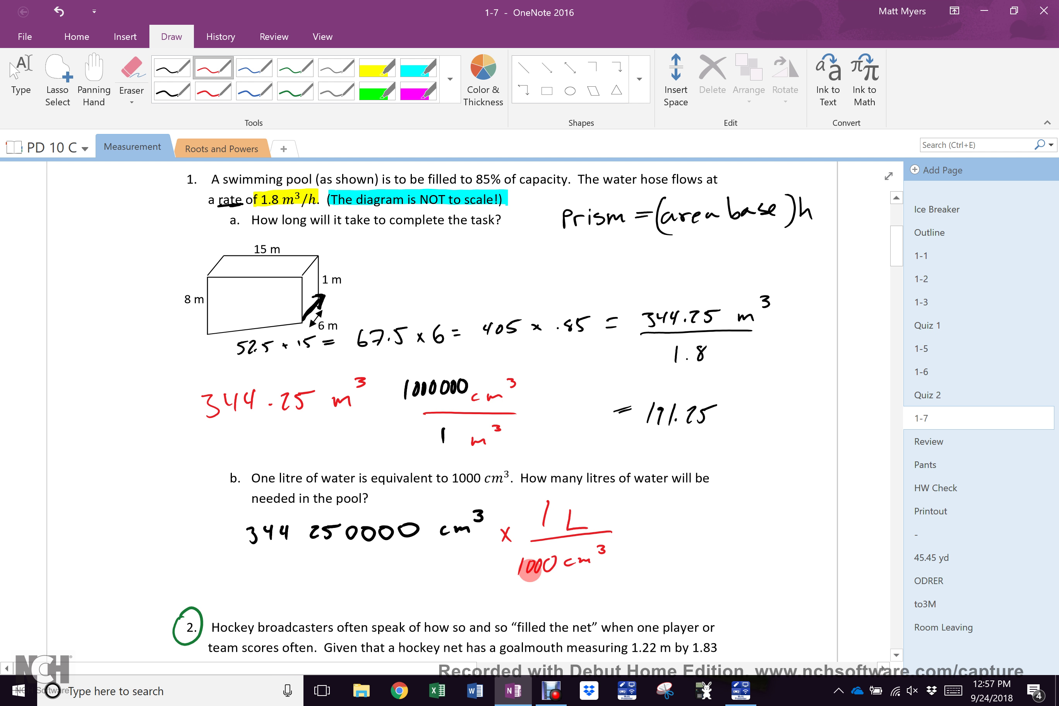
Cross out the matching zeros in 1000 and 250000, giving the answer 344 250 L.
drag(523, 569, 563, 553)
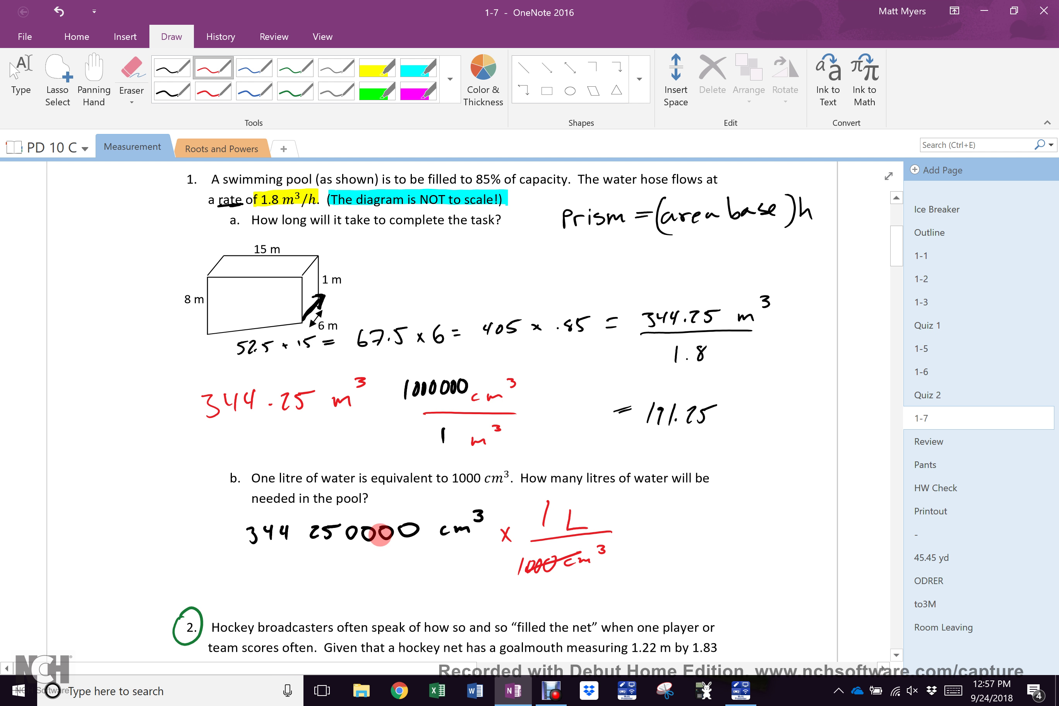
drag(358, 543, 439, 520)
mouse_move(691, 518)
mouse_down()
mouse_move(692, 529)
mouse_move(714, 523)
mouse_up()
mouse_move(711, 513)
mouse_down()
mouse_move(709, 527)
mouse_move(804, 519)
mouse_up()
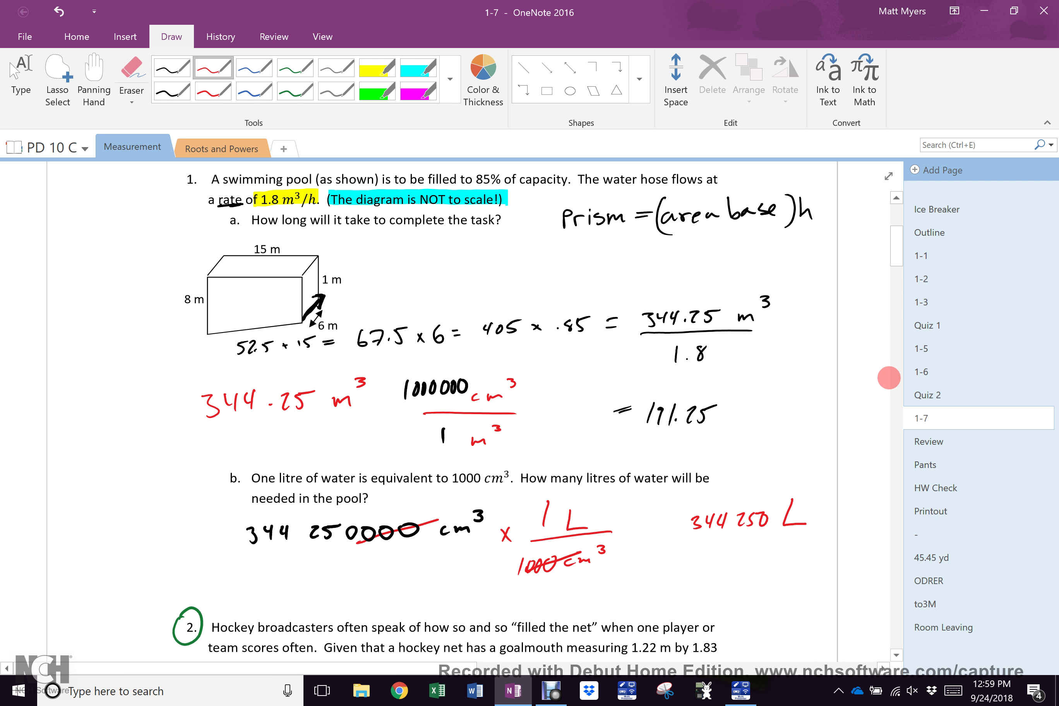
Scroll down below the pool answer to show question 2 about filling a hockey net.
drag(896, 239, 894, 266)
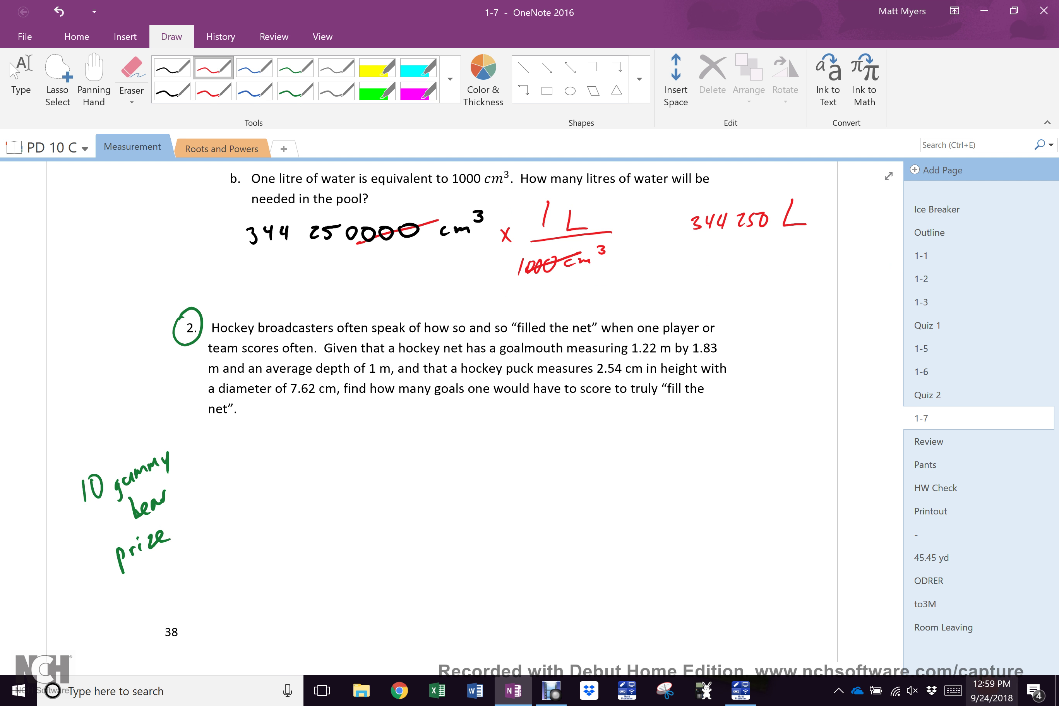
mouse_move(992, 690)
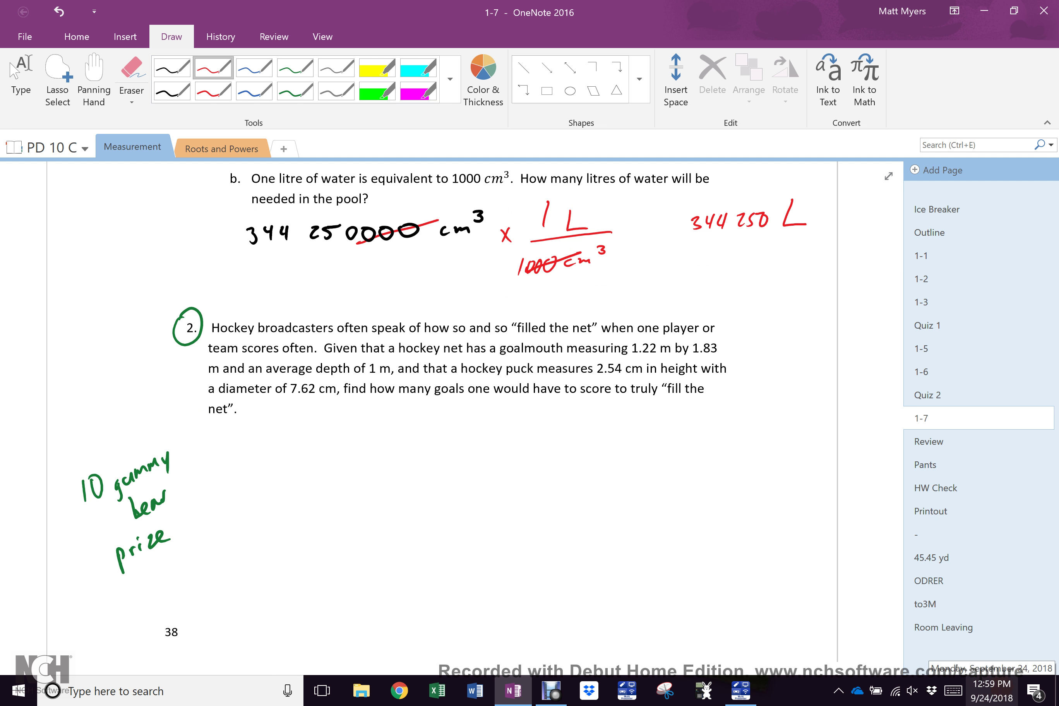